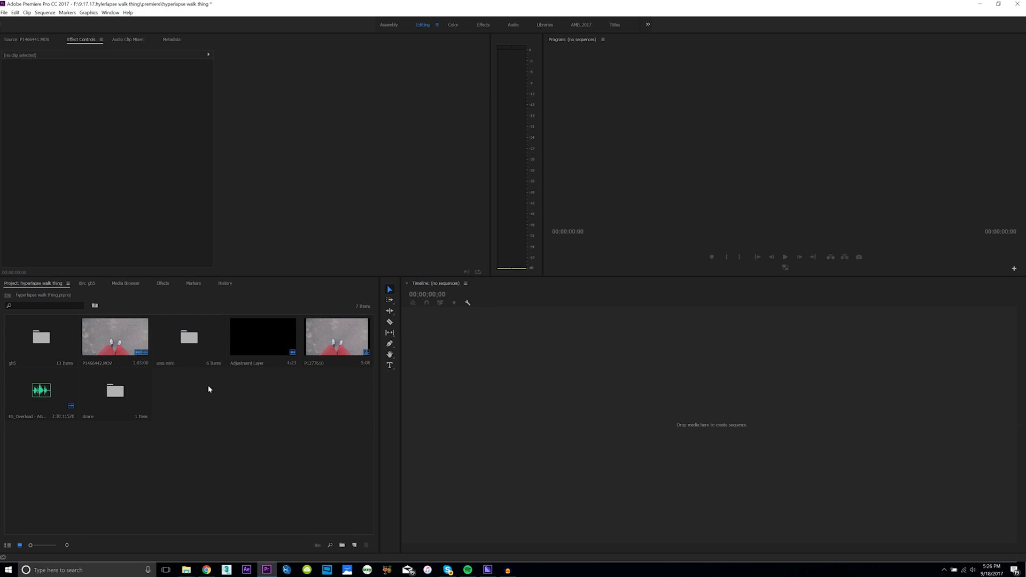
# Create the P1466442 sequence from P1466442.MOV and make the A1 audio track taller
pyautogui.click(127, 345)
pyautogui.moveTo(344, 531); pyautogui.dragTo(354, 545)
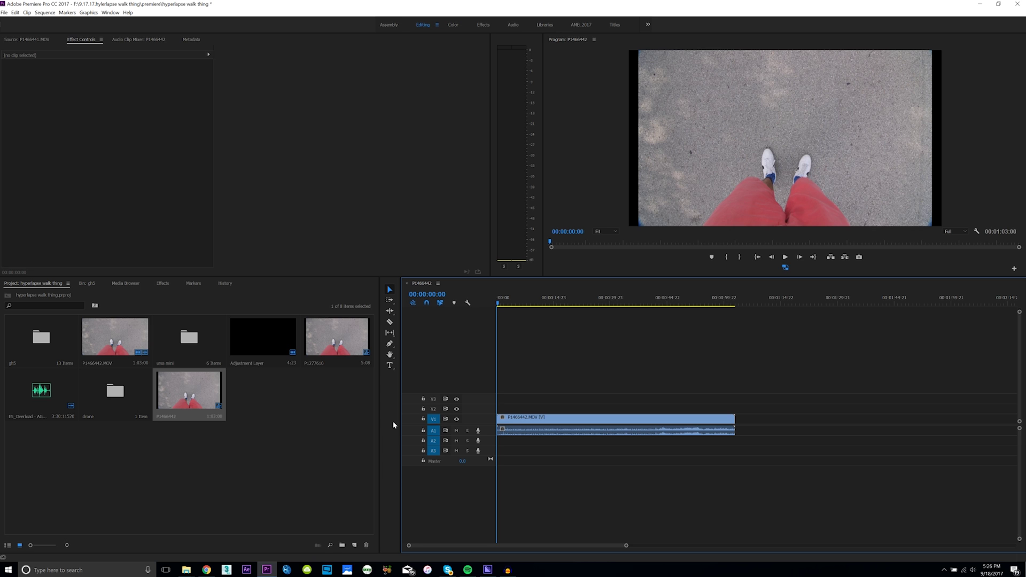
pyautogui.moveTo(490, 434); pyautogui.dragTo(491, 452)
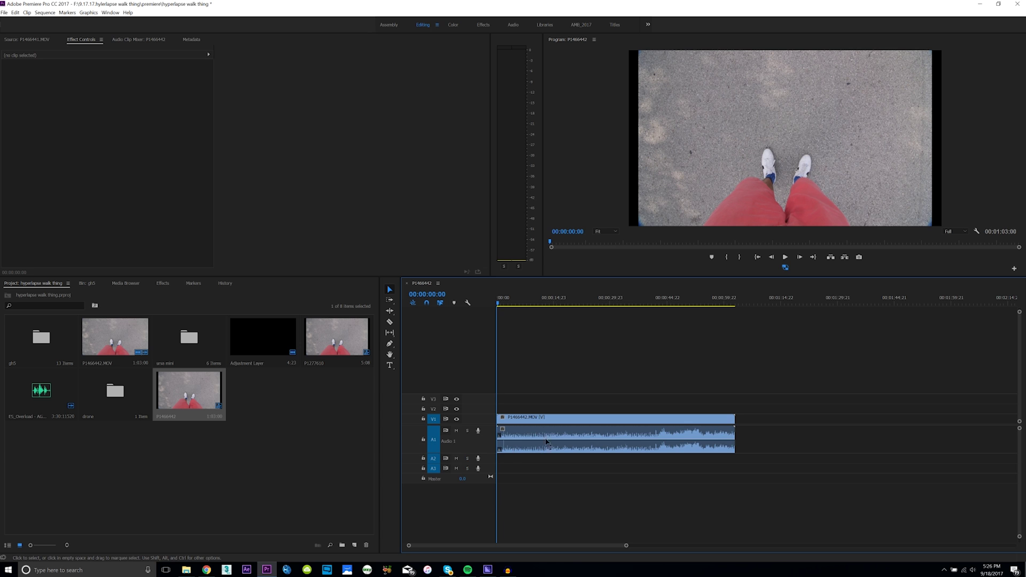
# Set the walking clip's speed to 2500% in Speed/Duration and fit it in the timeline
pyautogui.rightClick(542, 422)
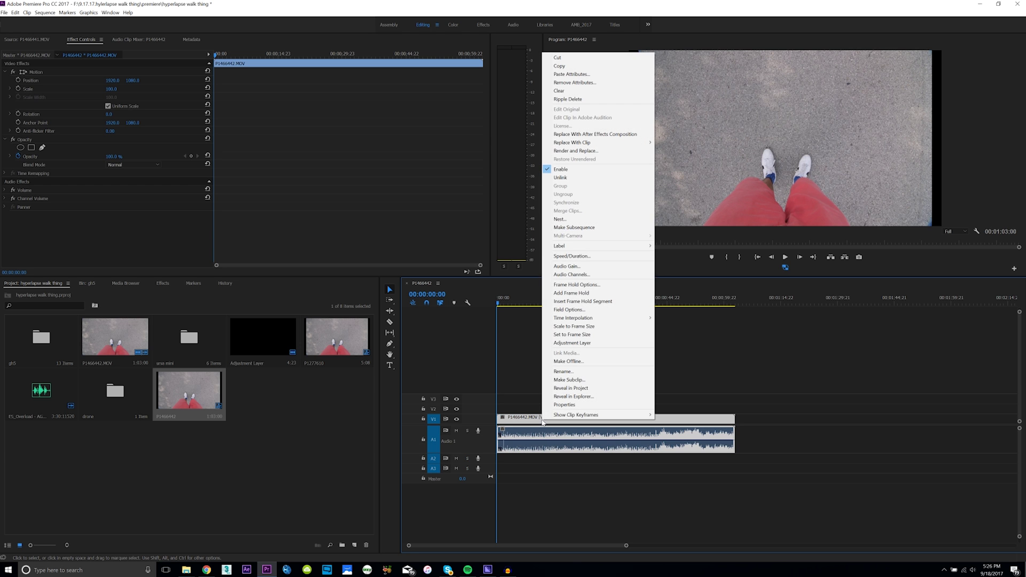
pyautogui.click(567, 256)
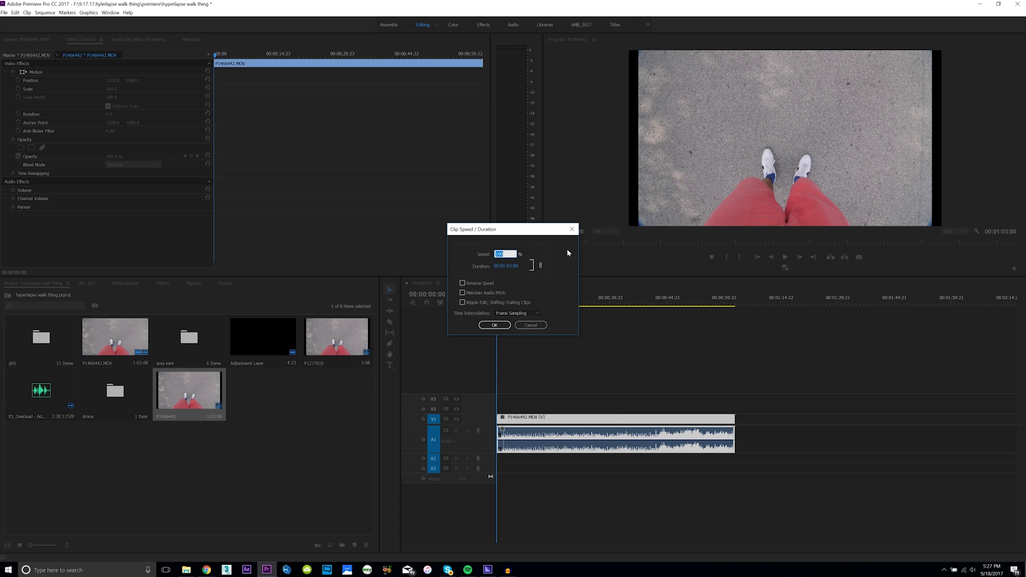
pyautogui.write('2500')
pyautogui.press('Return')
pyautogui.press('\\')
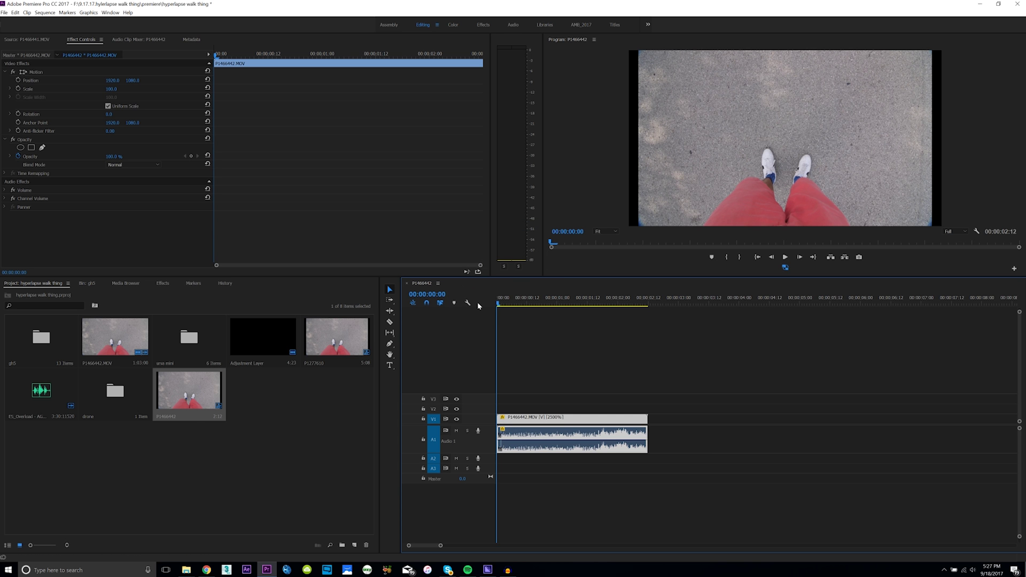
# Play back and scrub the 2500% clip from the start to check the stride
pyautogui.press('space')
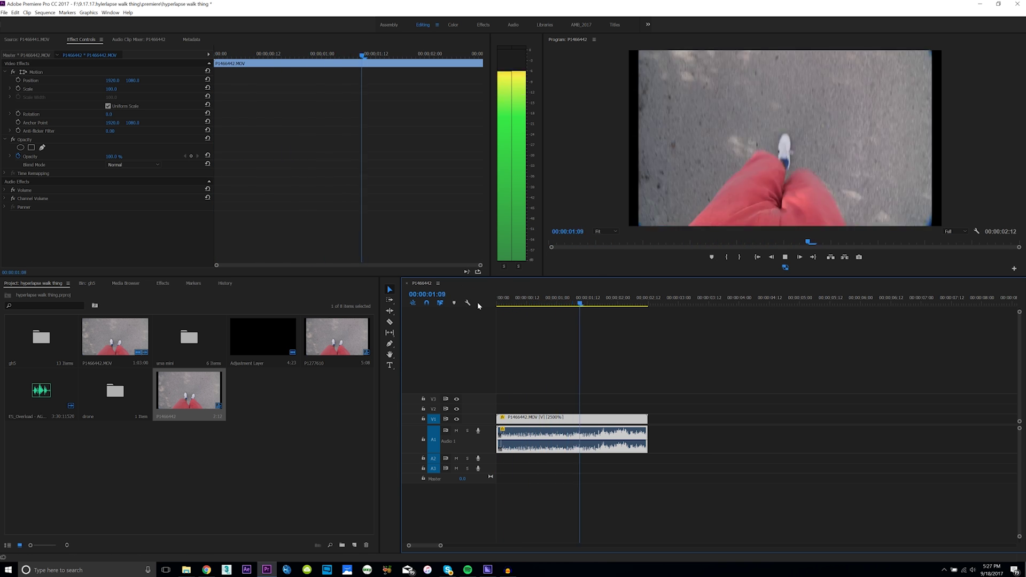
pyautogui.press('space')
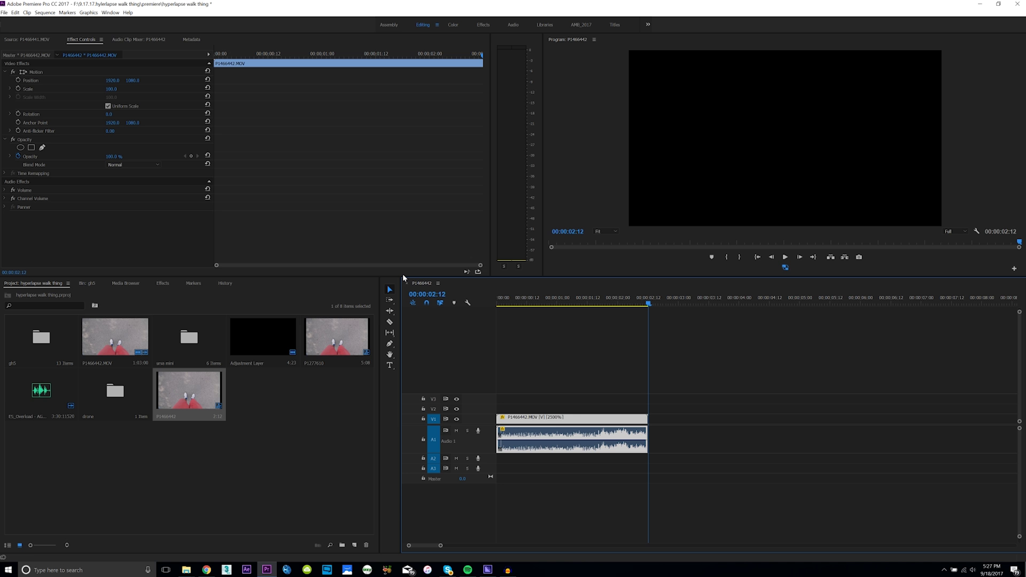
pyautogui.press('space')
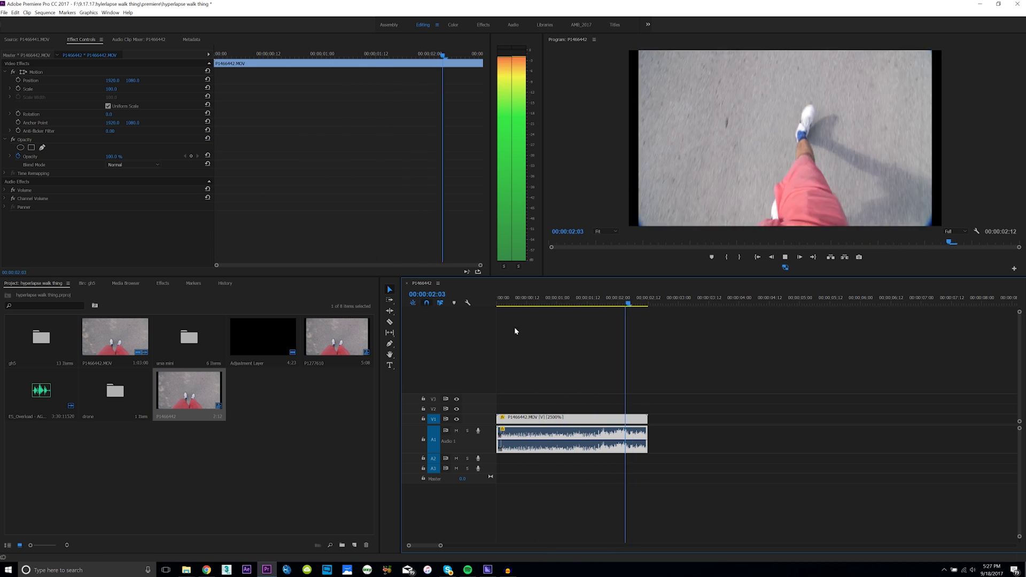
pyautogui.press('Home')
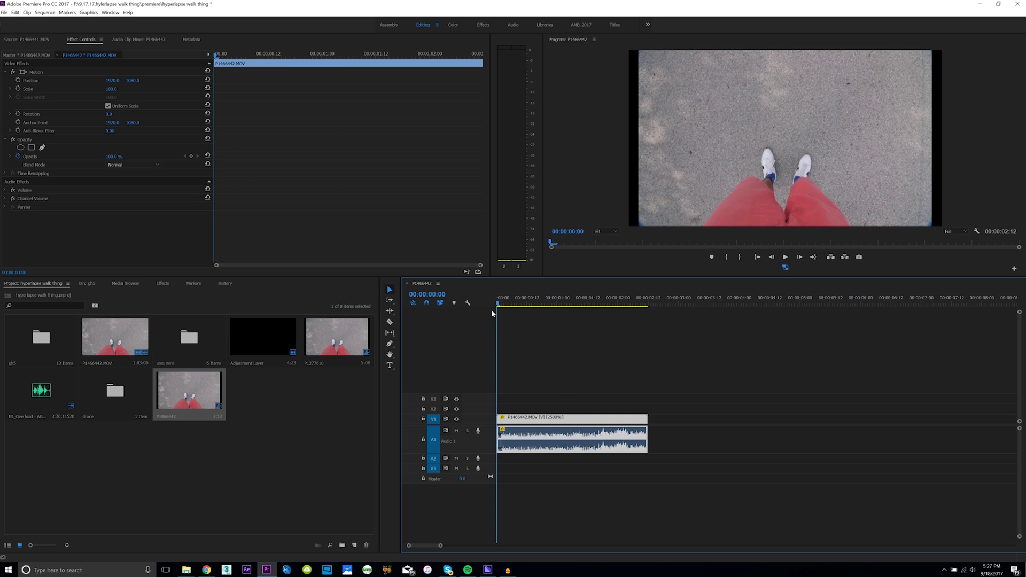
pyautogui.press('space')
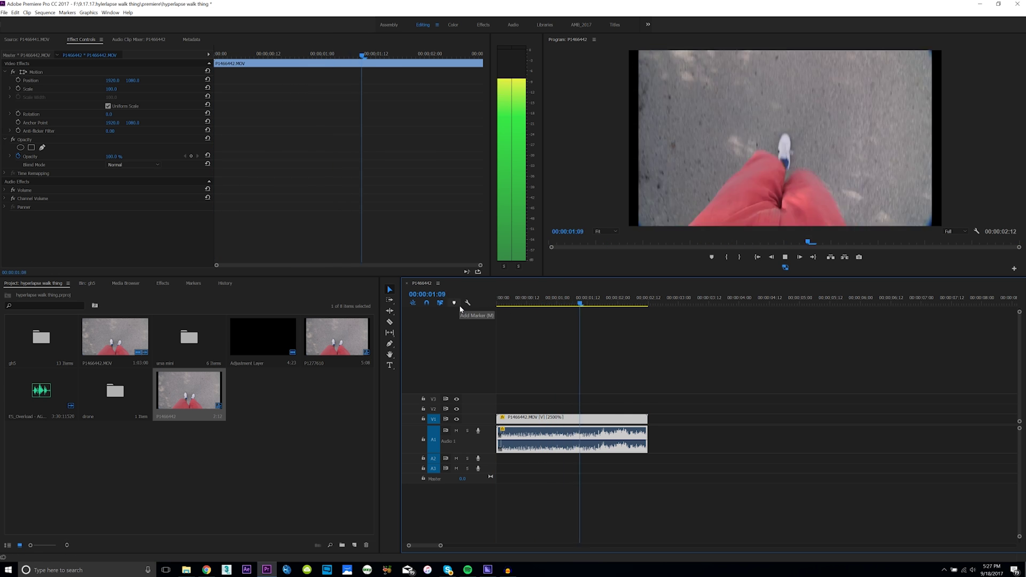
pyautogui.moveTo(535, 297); pyautogui.dragTo(508, 306)
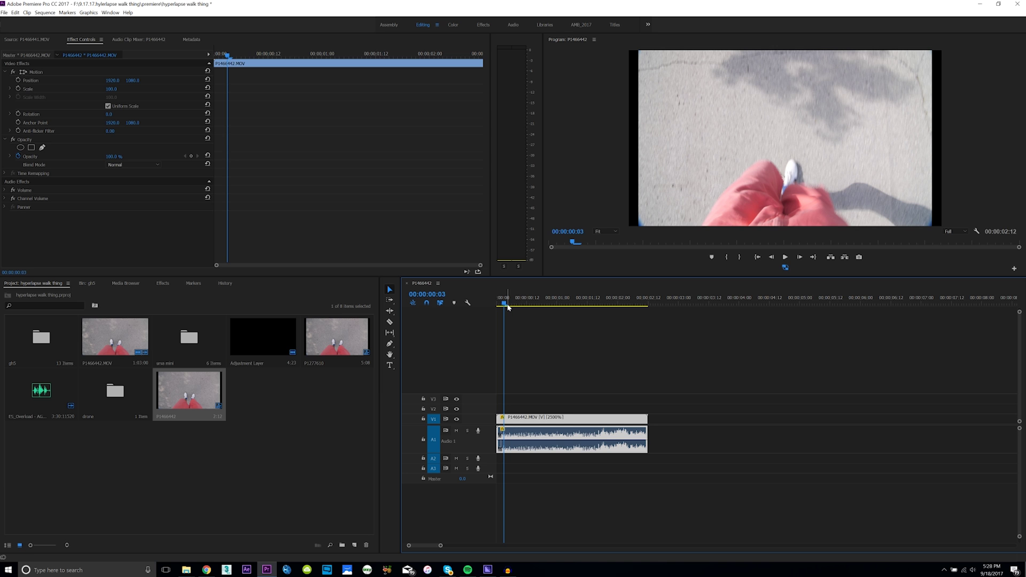
pyautogui.rightClick(561, 425)
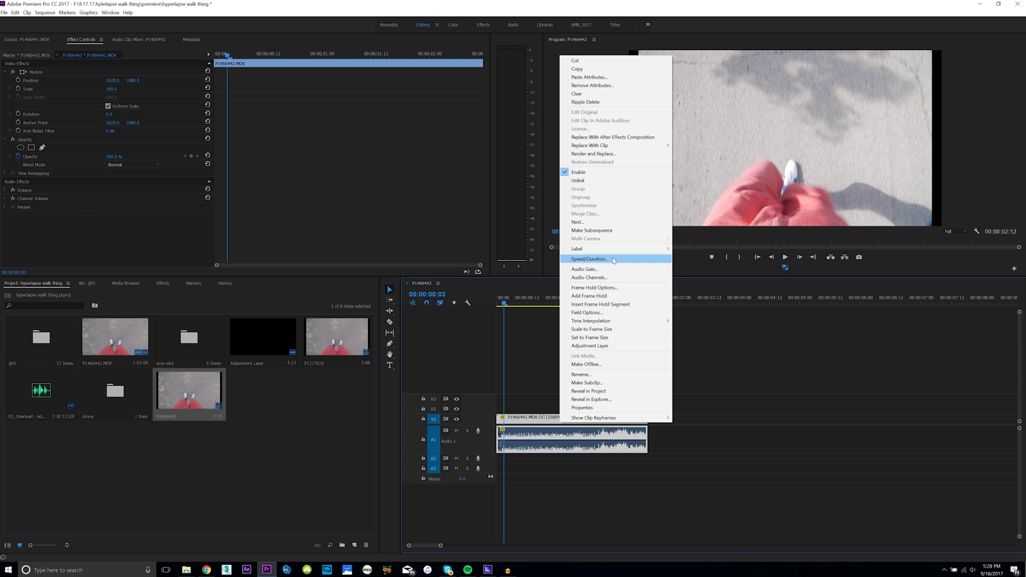
# Try a 2400% clip speed and preview it, scrubbing to check the stride
pyautogui.click(589, 259)
pyautogui.write('2400')
pyautogui.press('Return')
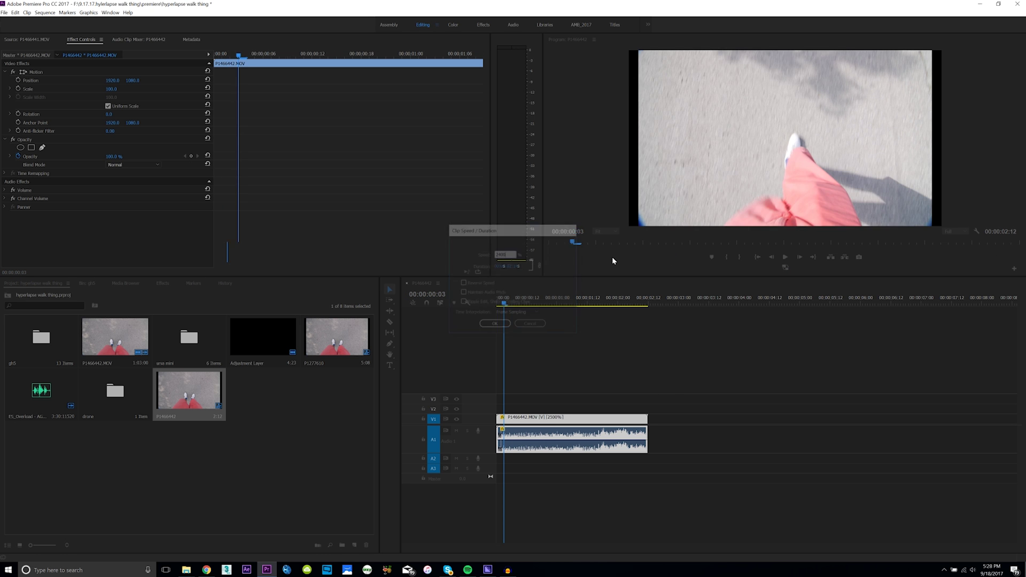
pyautogui.press('space')
pyautogui.moveTo(535, 298); pyautogui.dragTo(526, 299)
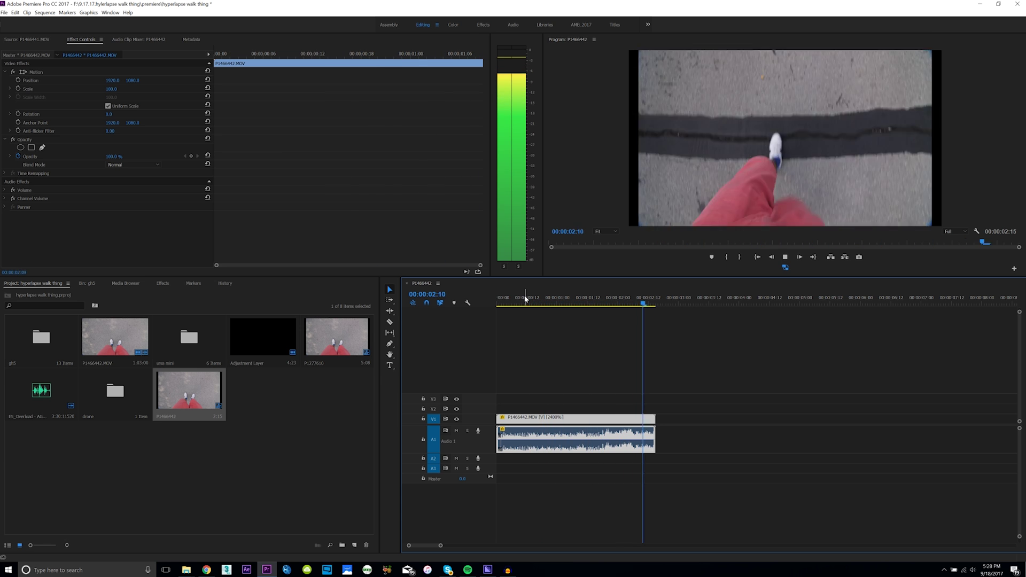
pyautogui.moveTo(526, 299); pyautogui.dragTo(560, 303)
# Change the clip speed to 2300% and play it back
pyautogui.rightClick(561, 417)
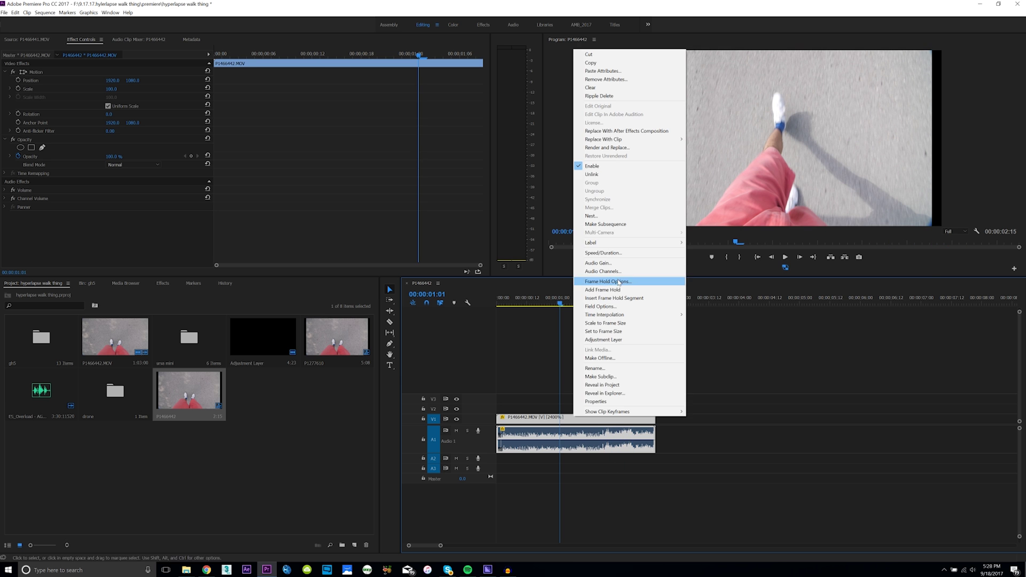
pyautogui.click(620, 252)
pyautogui.write('2300')
pyautogui.press('Return')
pyautogui.press('space')
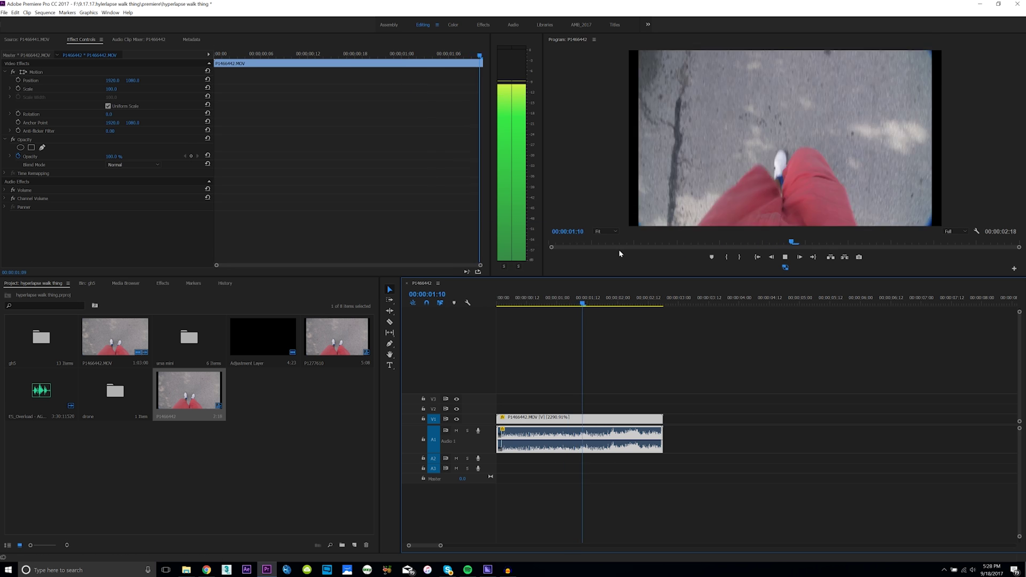
pyautogui.press('space')
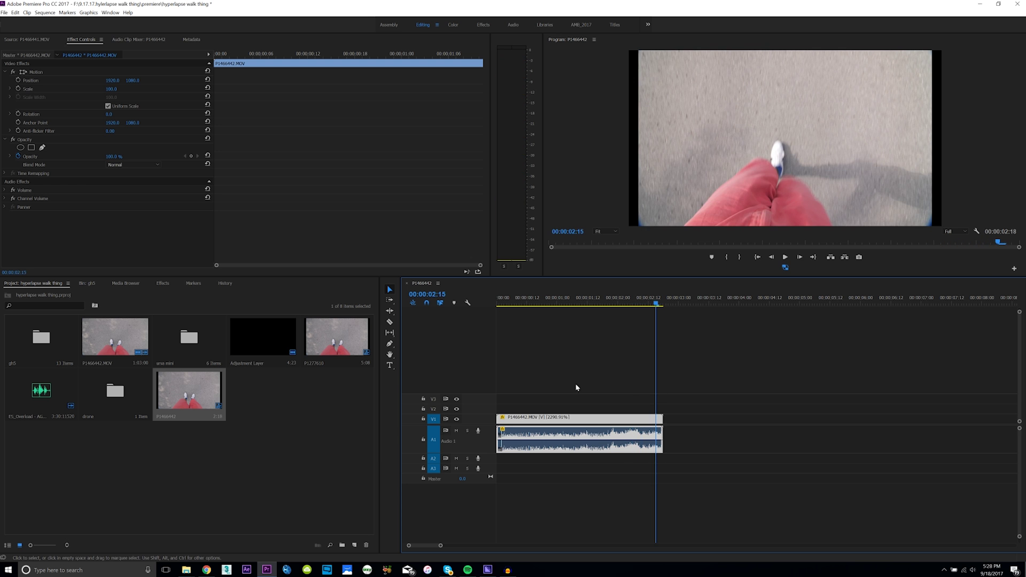
# Return the clip speed to 2500% and replay it from the start
pyautogui.rightClick(598, 426)
pyautogui.click(620, 251)
pyautogui.write('2500')
pyautogui.press('Return')
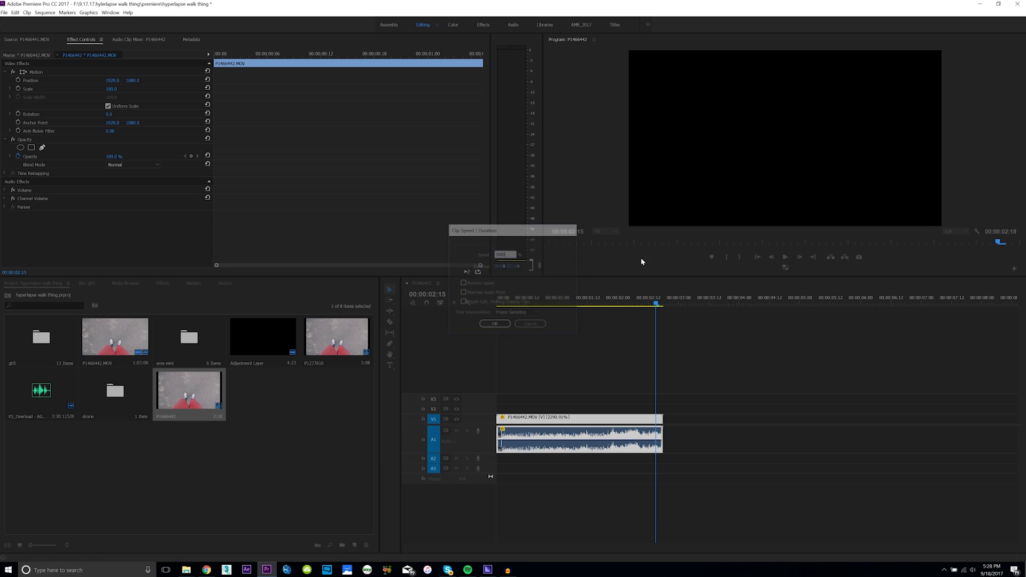
pyautogui.click(514, 299)
pyautogui.press('space')
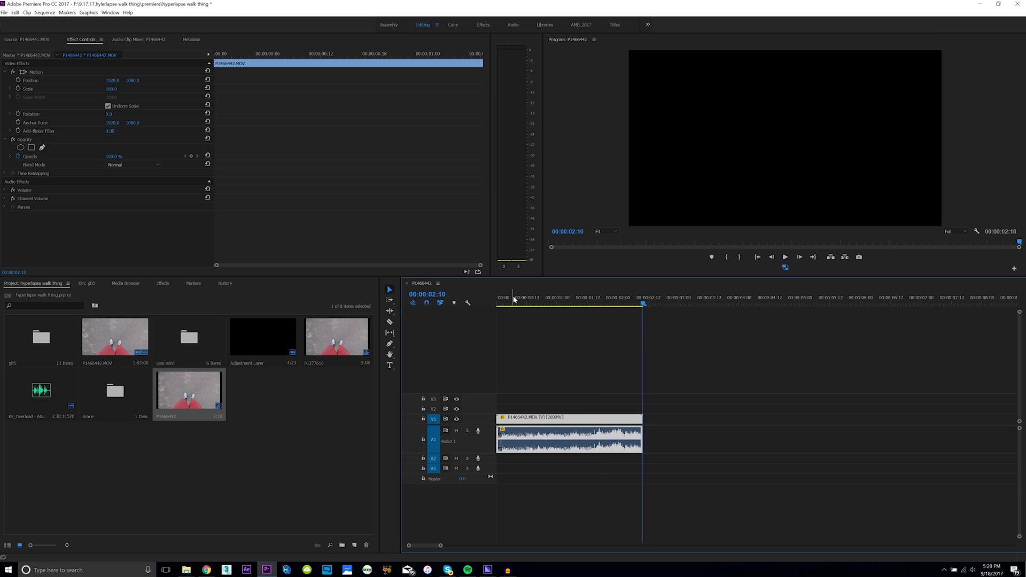
# Set the clip speed to 2550% with Ctrl+R and play it from the start
pyautogui.click(514, 298)
pyautogui.press('space')
pyautogui.hotkey('ctrl', 'r')
pyautogui.write('2')
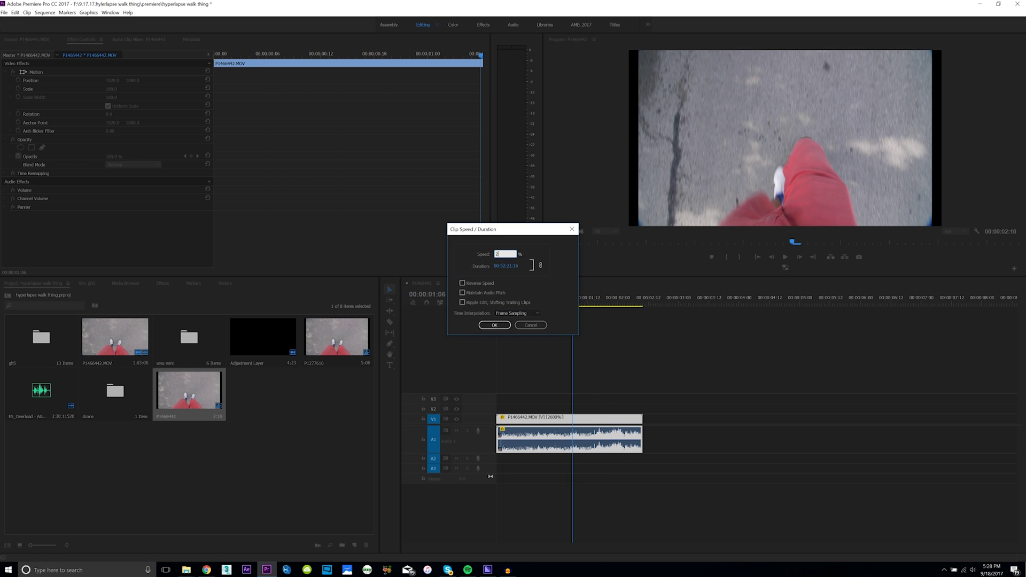
pyautogui.write('550')
pyautogui.press('Return')
pyautogui.press('Home')
pyautogui.press('space')
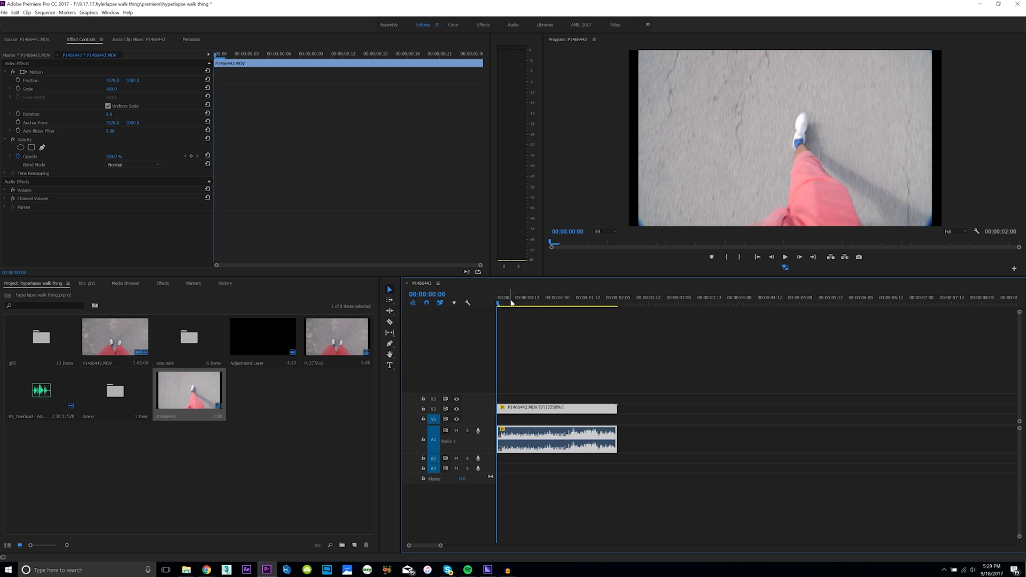
# Find the stride loop point and trim the clip's end to 00:00:01:20
pyautogui.press('space')
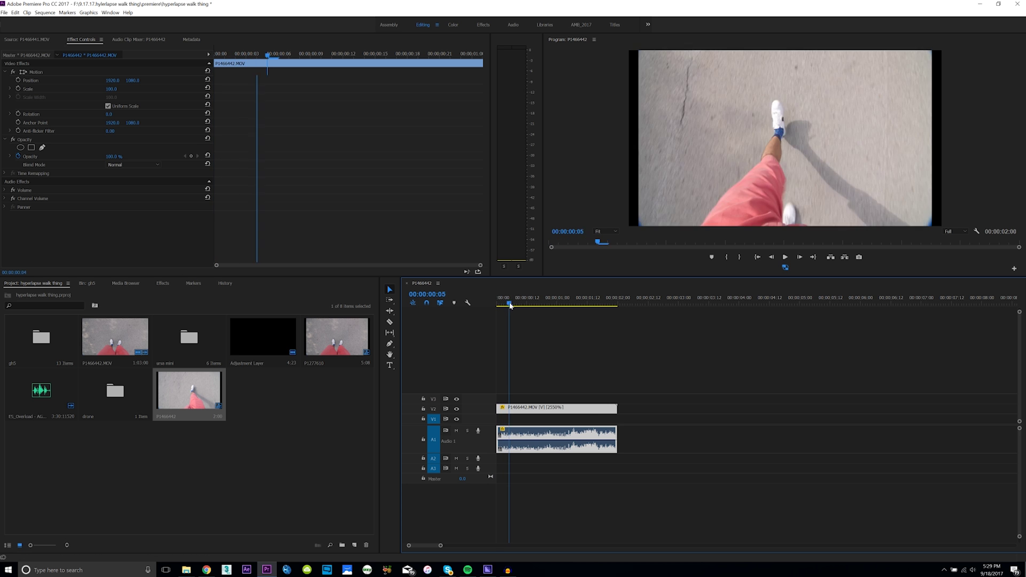
pyautogui.moveTo(526, 306); pyautogui.dragTo(607, 313)
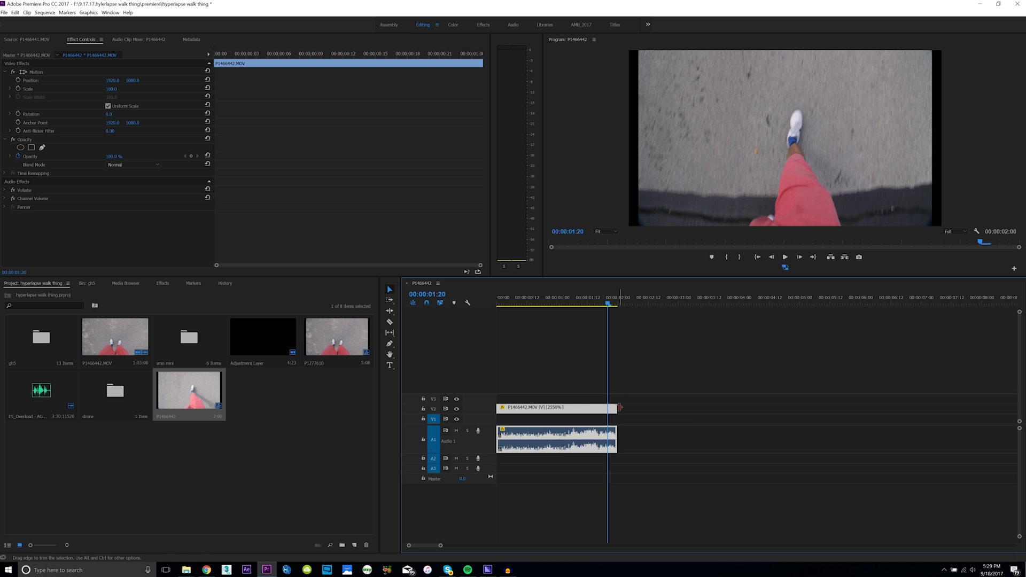
pyautogui.moveTo(619, 408); pyautogui.dragTo(607, 408)
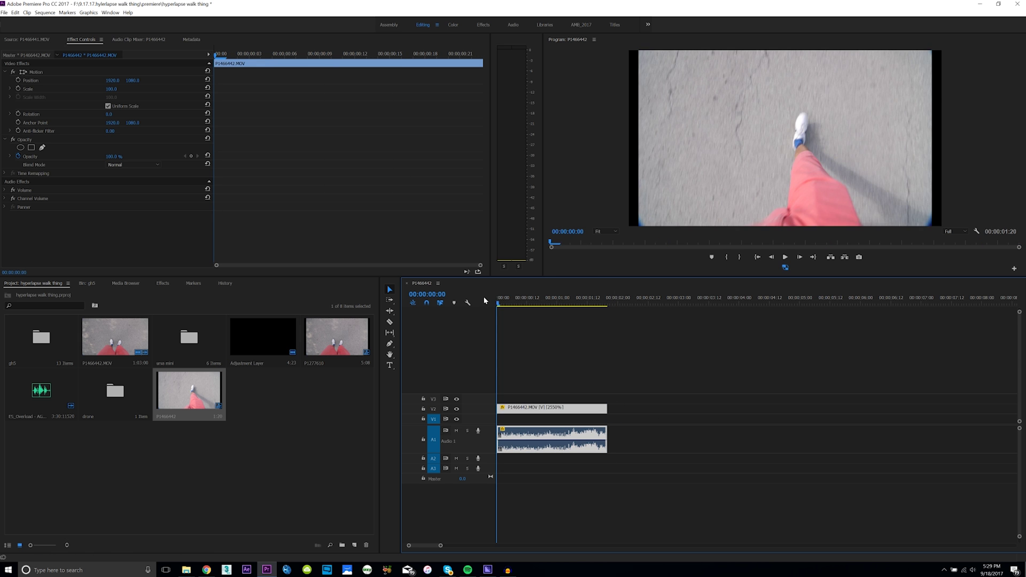
# Split the clip at 00:00:00:16 and select the looping right-hand piece
pyautogui.moveTo(502, 305); pyautogui.dragTo(537, 308)
pyautogui.press('c')
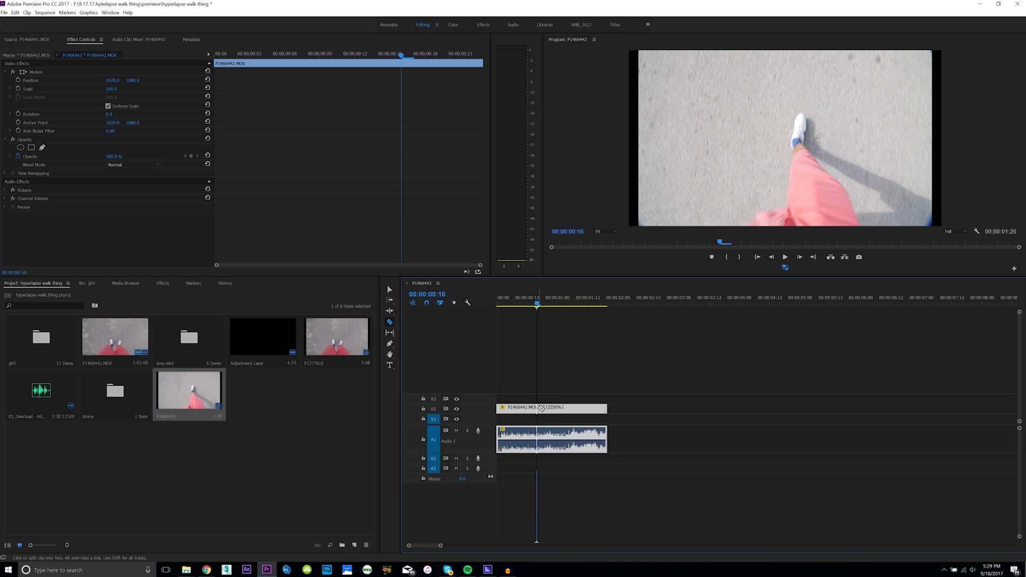
pyautogui.click(538, 408)
pyautogui.press('v')
pyautogui.click(563, 408)
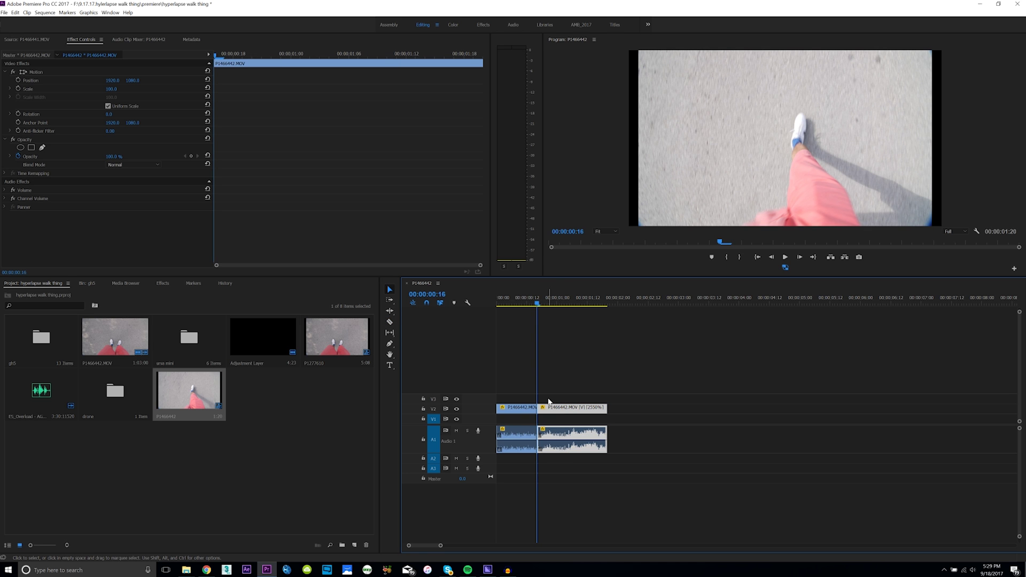
# Paste loop copies repeatedly to extend the sequence to 00:00:15:20, then play it
pyautogui.click(607, 303)
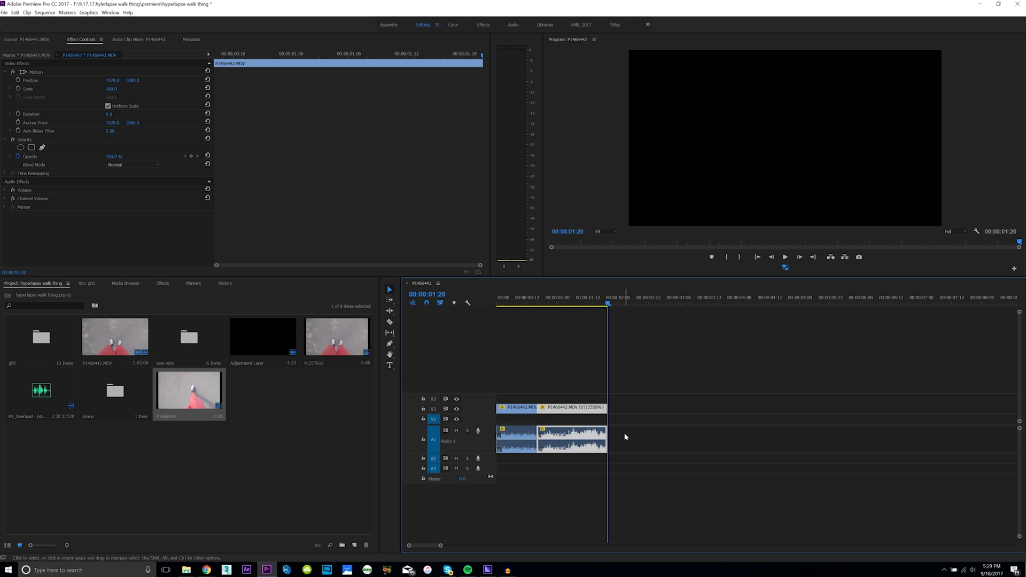
pyautogui.hotkey('ctrl', 'v')
pyautogui.hotkey('ctrl', 'v')
pyautogui.hotkey('ctrl', 'v')
pyautogui.press('space')
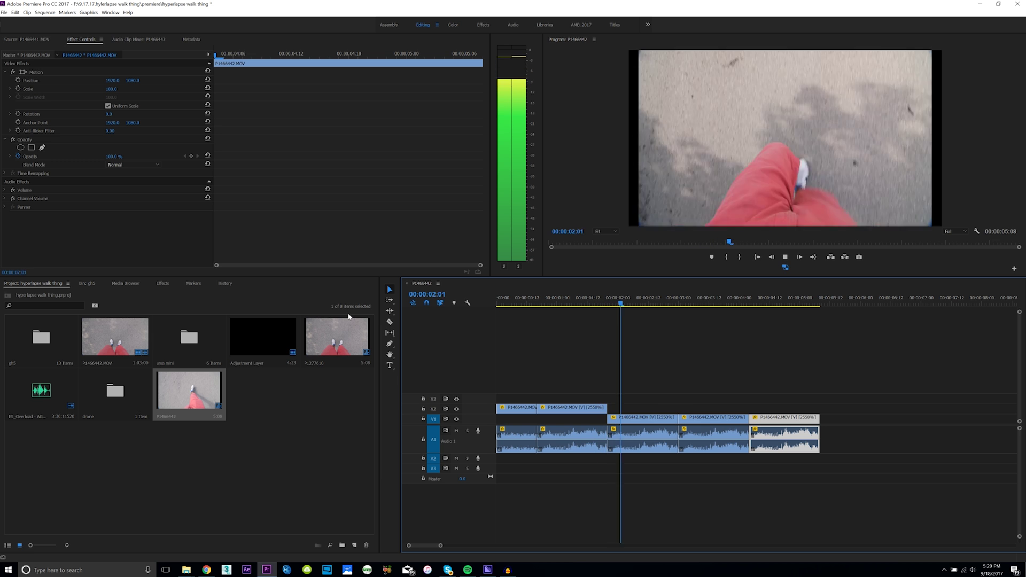
pyautogui.moveTo(826, 460); pyautogui.dragTo(634, 453)
pyautogui.press('End')
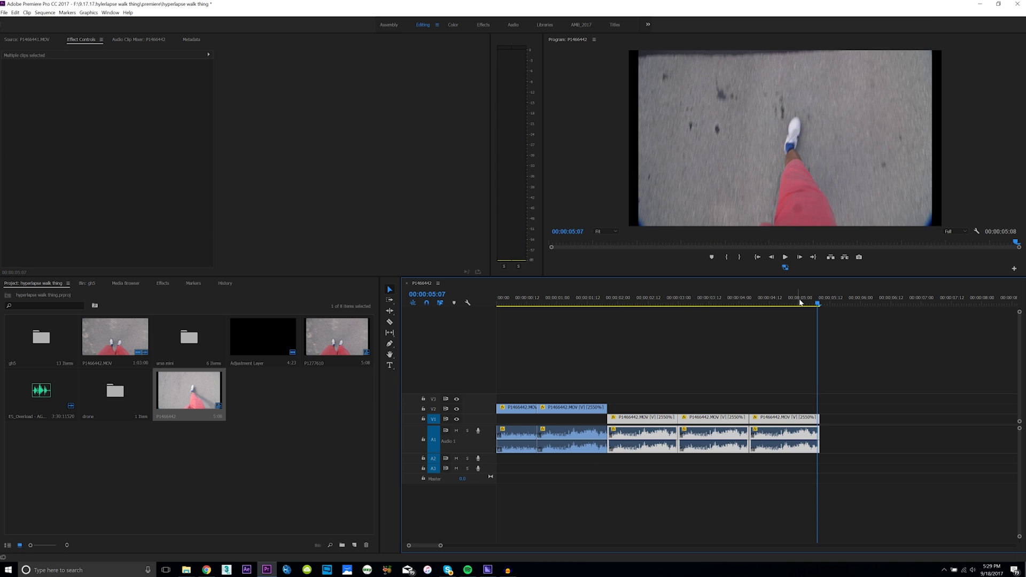
pyautogui.hotkey('ctrl', 'v')
pyautogui.hotkey('ctrl', 'v')
pyautogui.hotkey('ctrl', 'v')
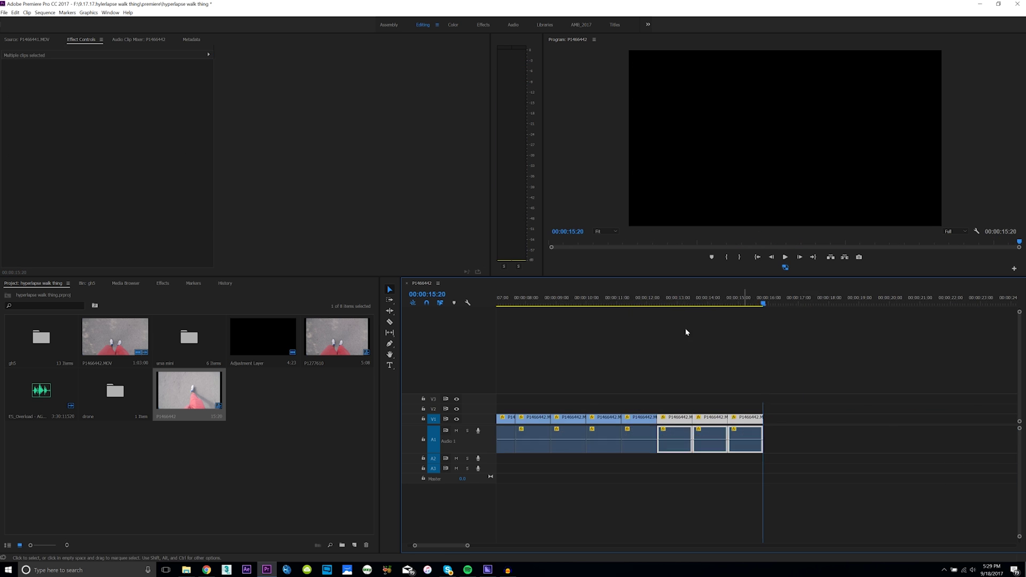
pyautogui.press('-')
pyautogui.press('-')
pyautogui.press('-')
pyautogui.press('-')
pyautogui.press('space')
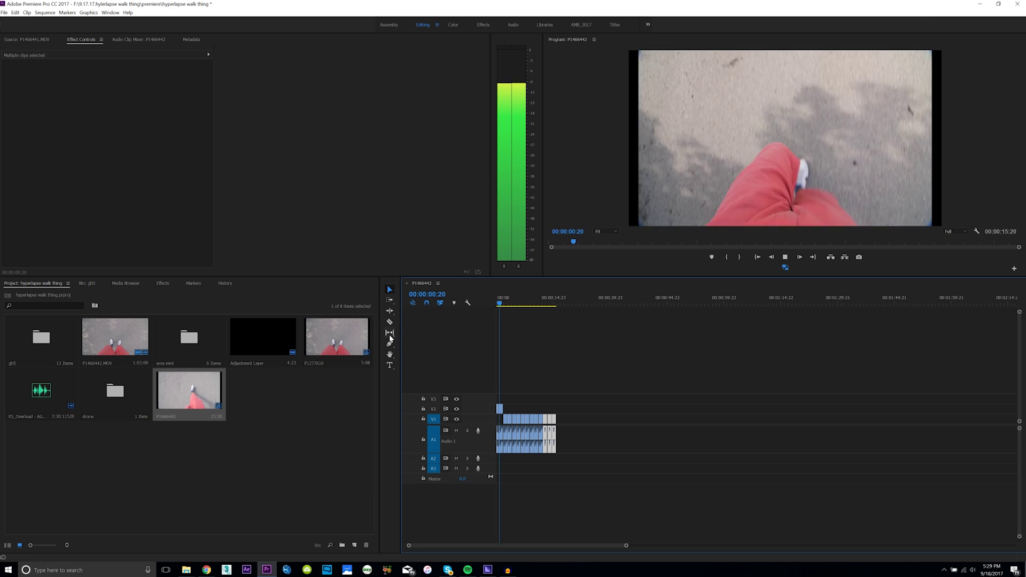